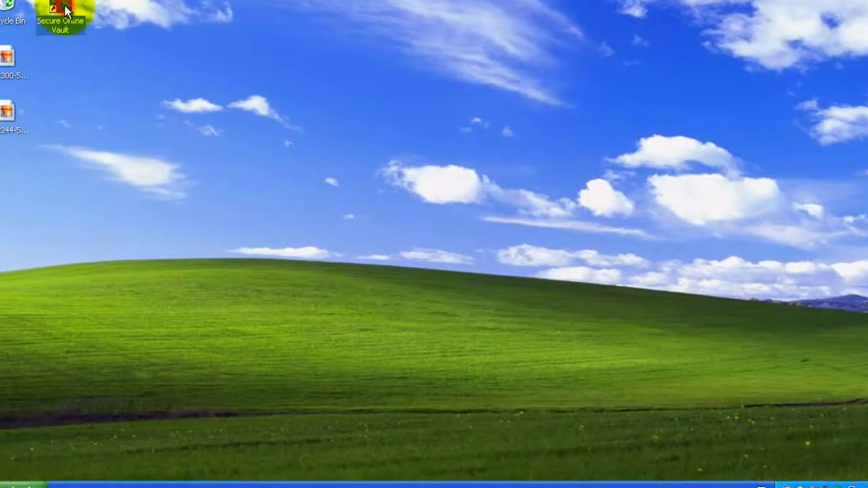
Open Secure Online Vault and log in with the saved credentials, enabling automatic login
double_click(67, 15)
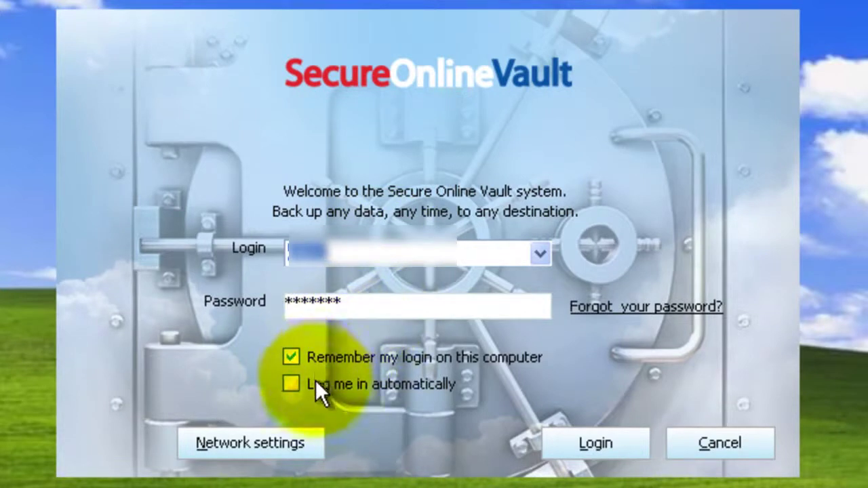
left_click(292, 384)
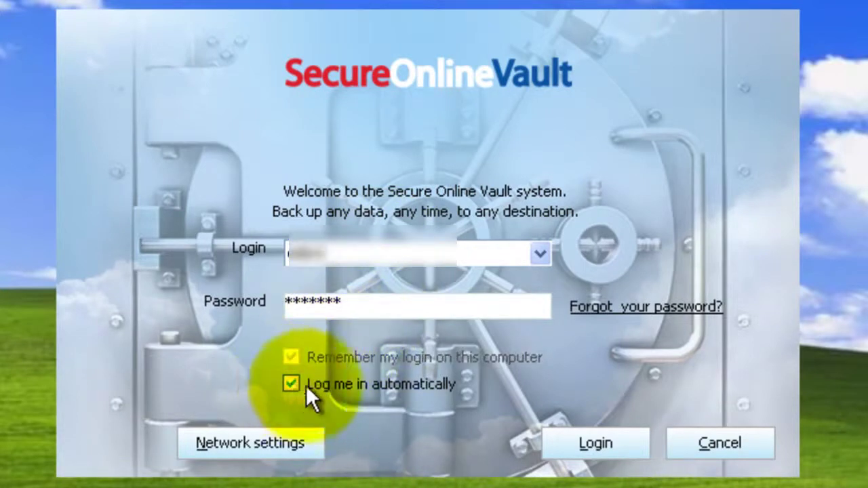
left_click(606, 443)
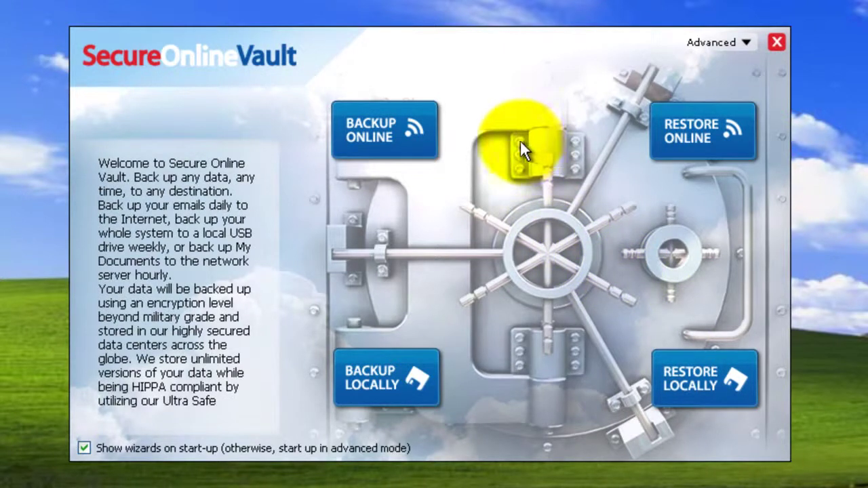
Start an online backup and choose the Documents and Settings folder on drive C: as the data to back up
left_click(415, 129)
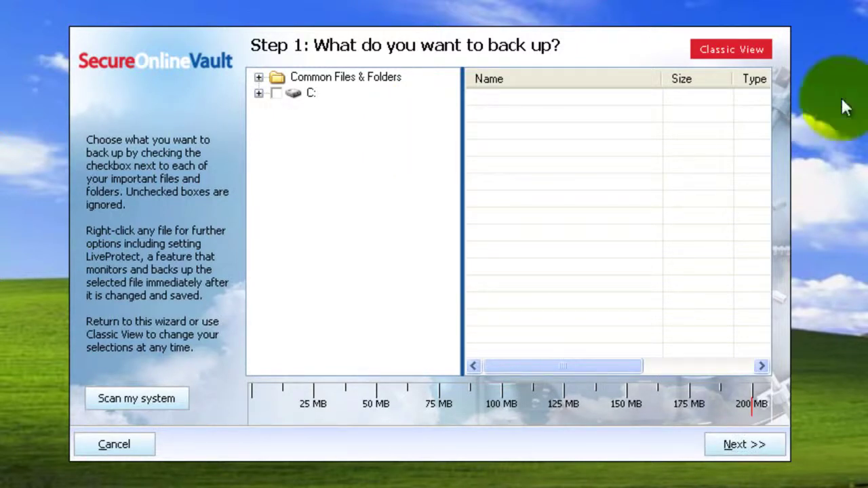
left_click(260, 94)
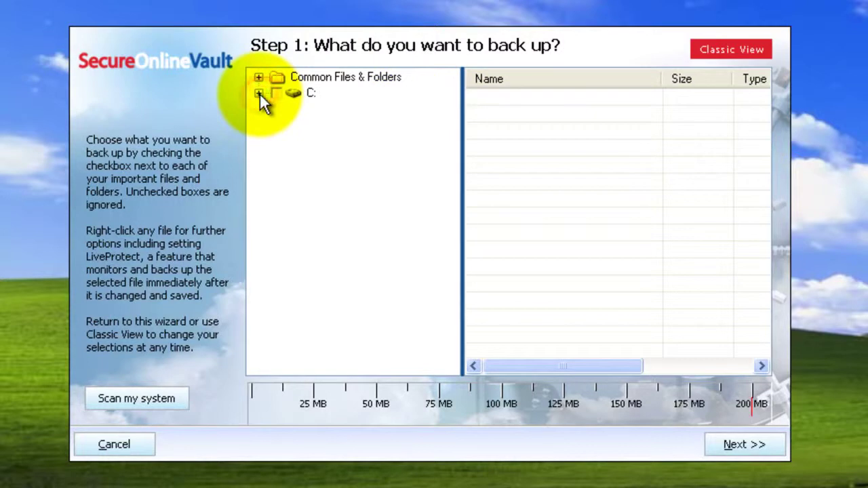
left_click(294, 141)
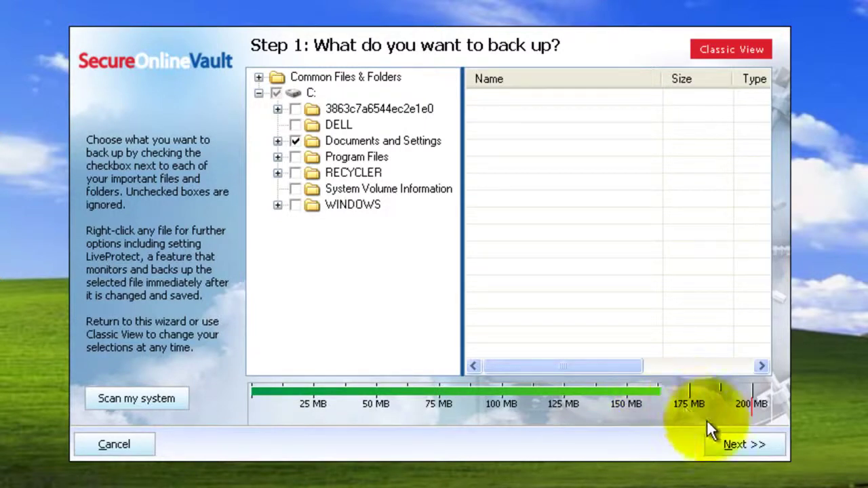
left_click(735, 442)
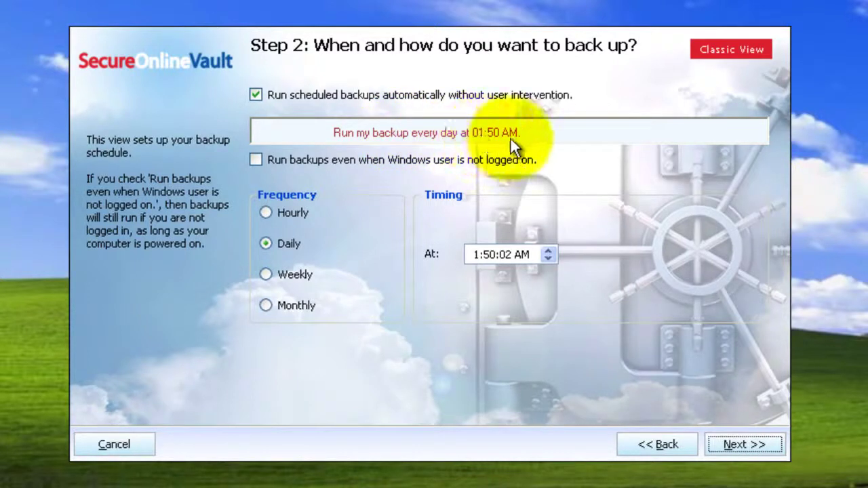
Schedule the backup to run hourly, every 1 hour, even when the Windows user is not logged on
left_click(256, 160)
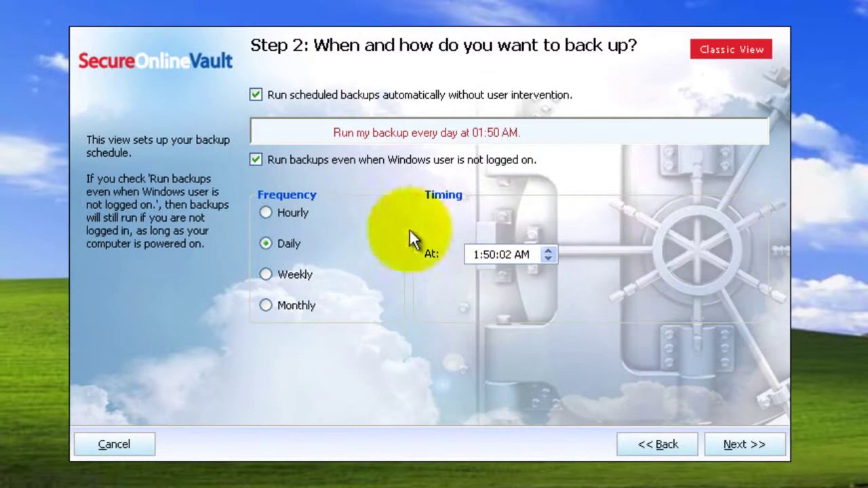
left_click(266, 212)
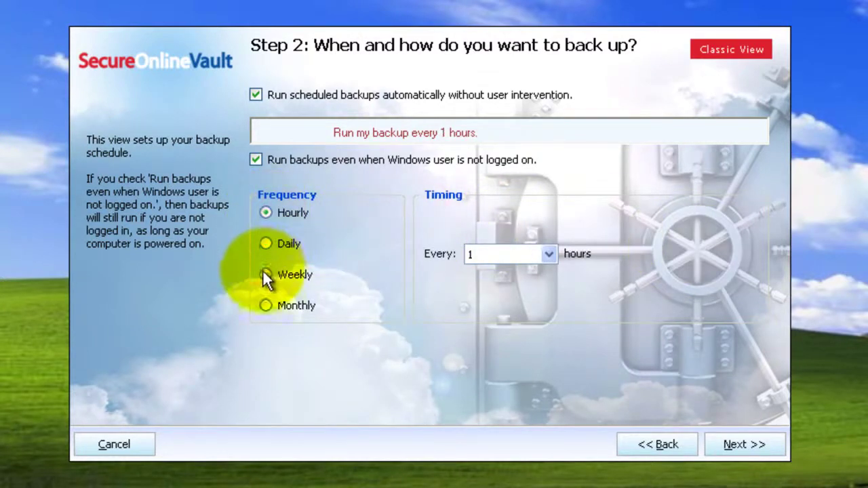
left_click(264, 274)
left_click(265, 306)
left_click(265, 245)
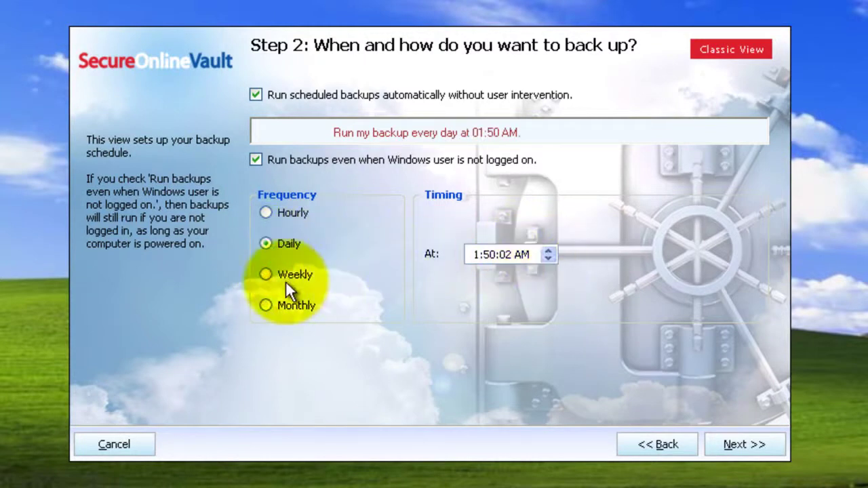
left_click(266, 212)
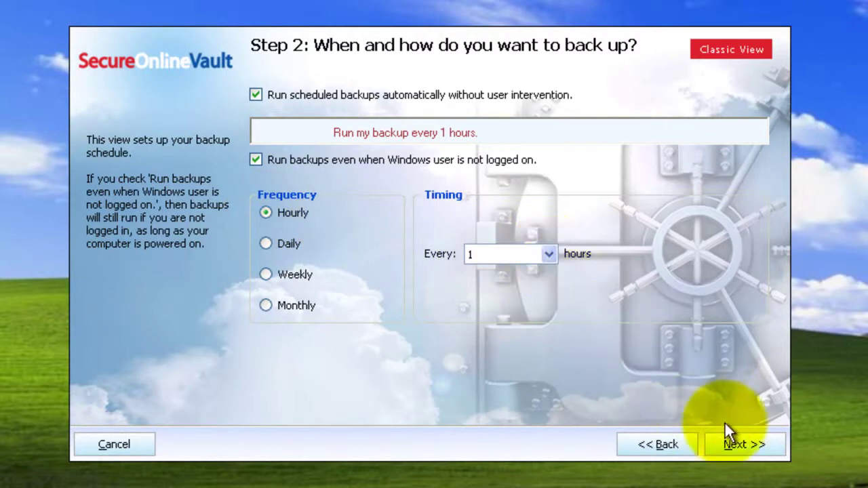
left_click(747, 446)
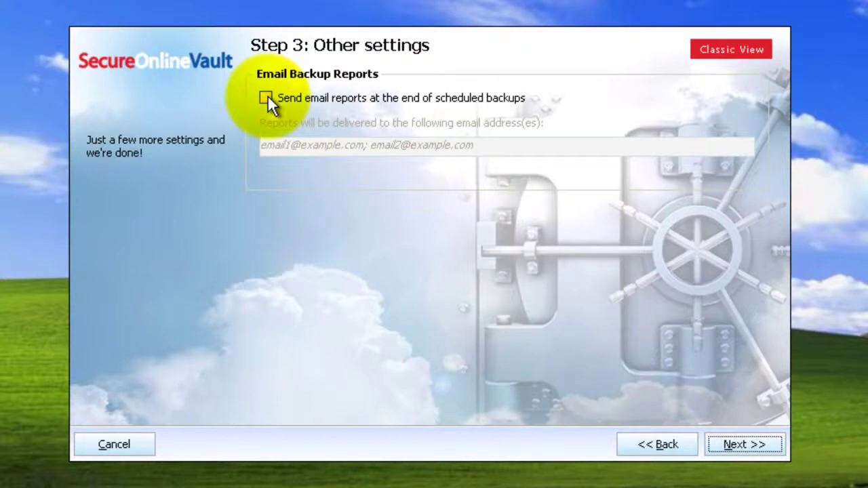
Enable email reports for scheduled backups, enter the recipient's e-mail address, and finish the setup with the backup running now
left_click(266, 98)
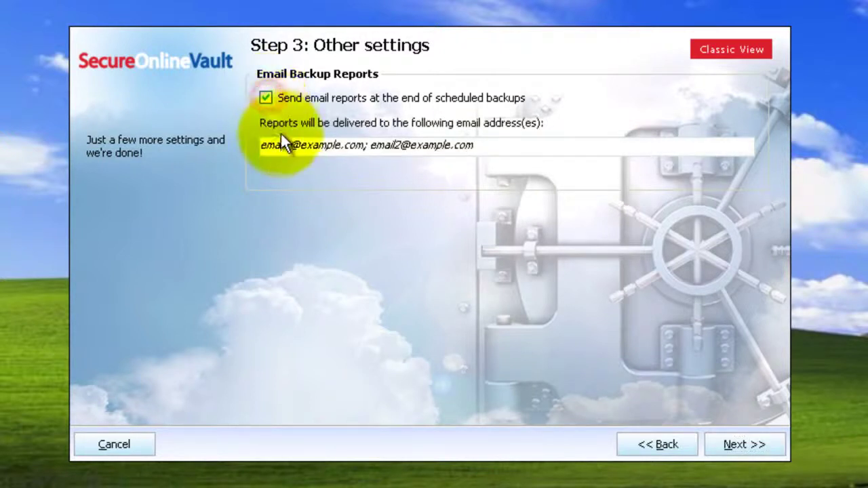
left_click(496, 145)
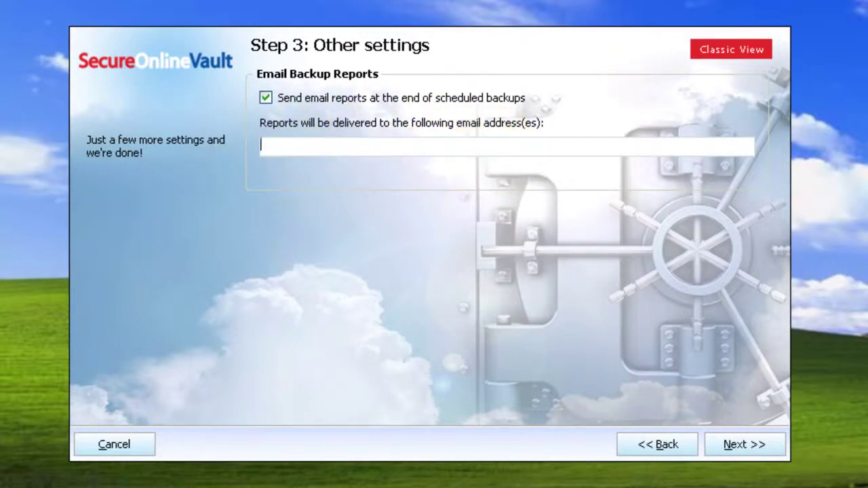
key("ctrl+v")
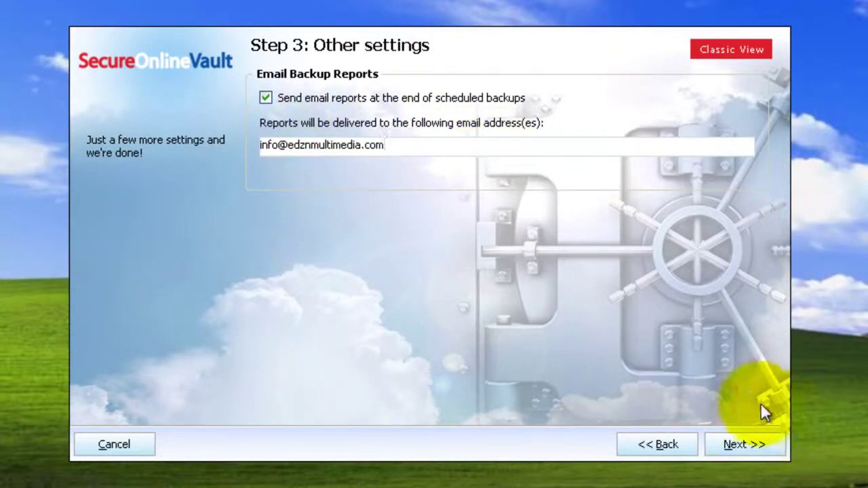
left_click(747, 444)
left_click(747, 444)
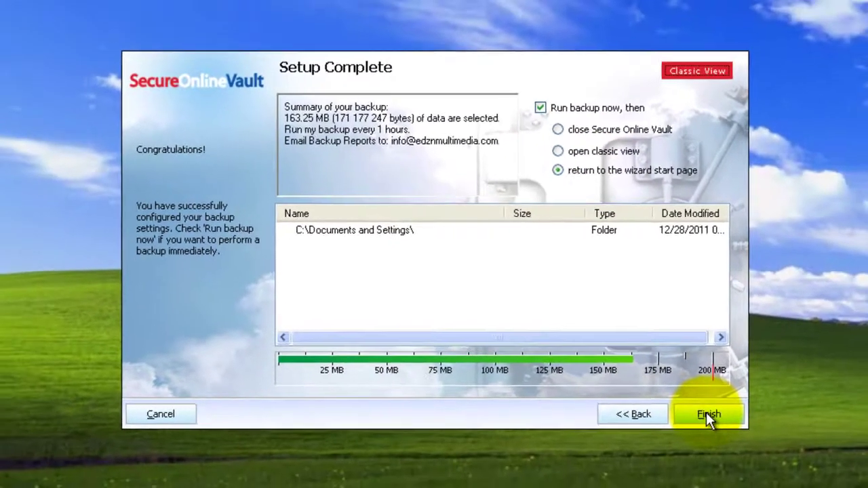
left_click(742, 442)
left_click(657, 371)
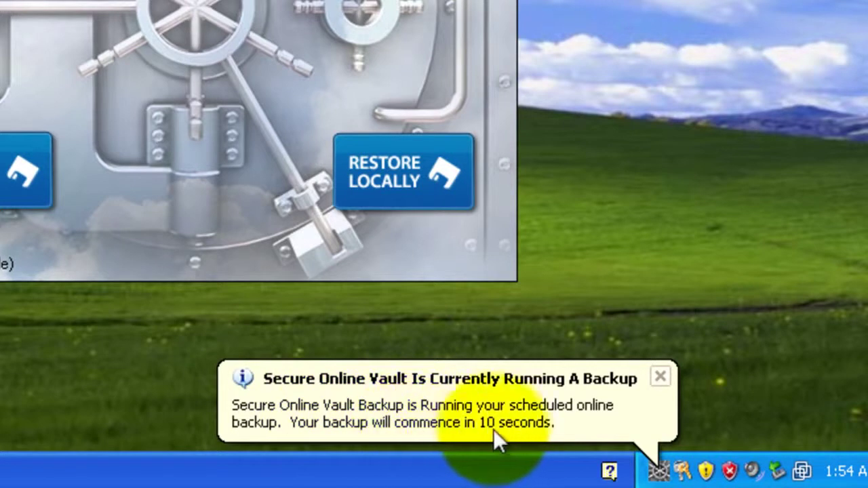
Show the currently running backup's progress and close its window once the backup has finished
right_click(664, 466)
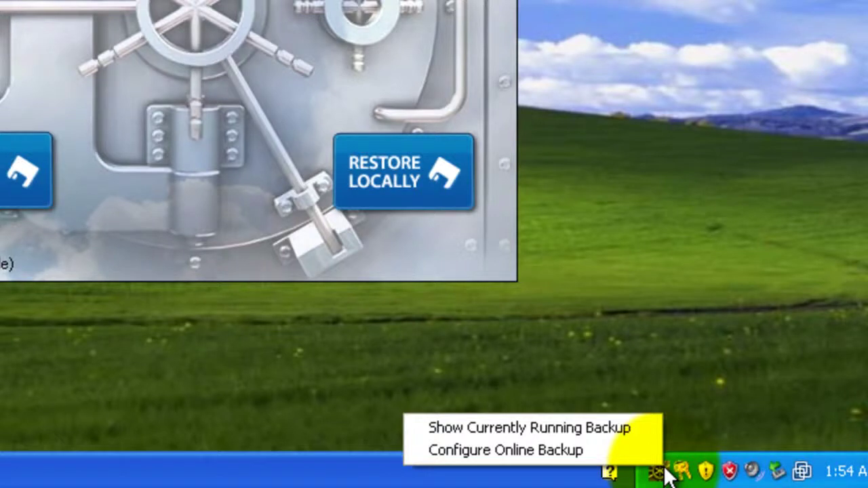
left_click(583, 430)
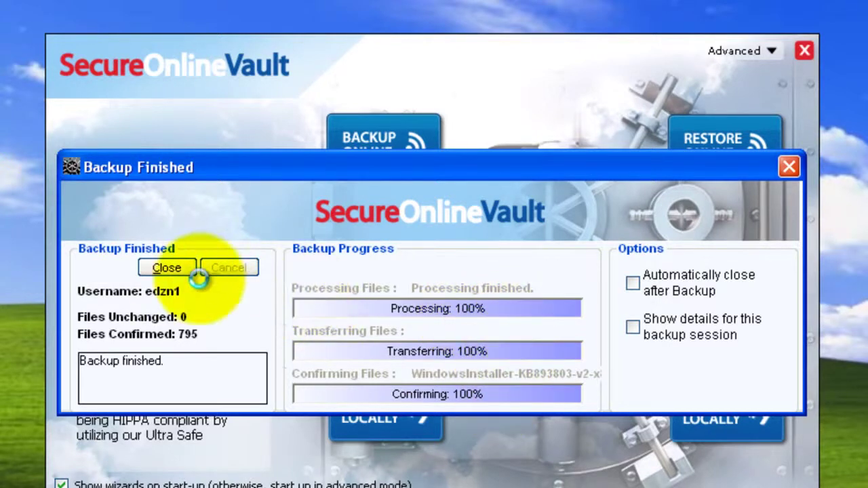
left_click(238, 310)
left_click(178, 270)
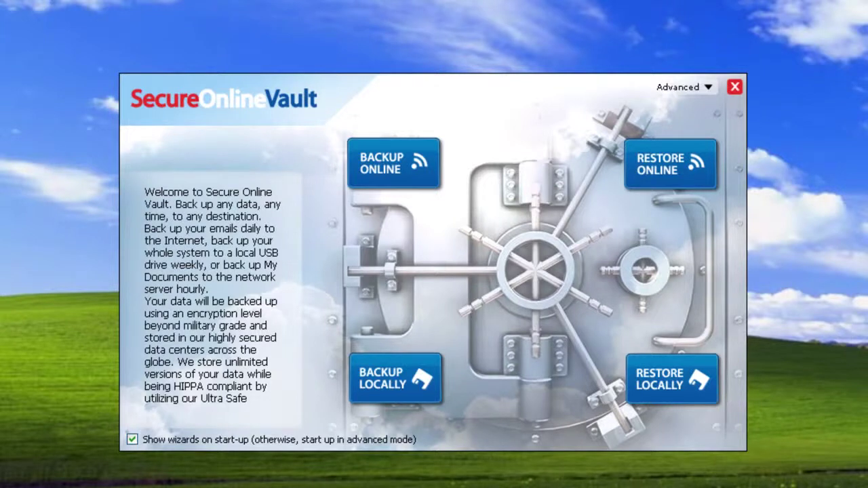
Start an online restore and search for backups run up to January 3, 2012
left_click(618, 97)
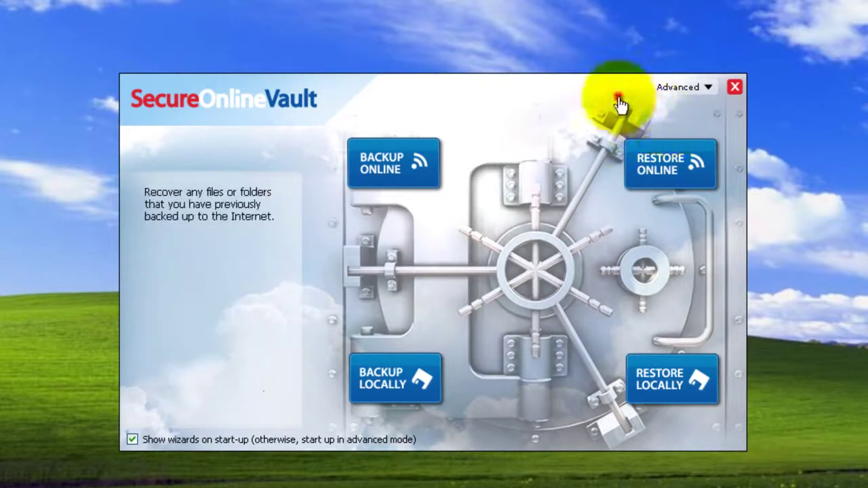
left_click(678, 170)
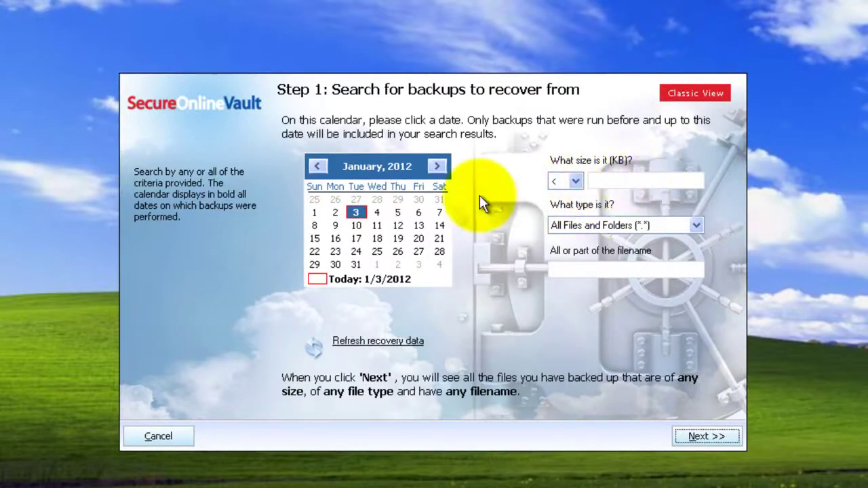
left_click(357, 213)
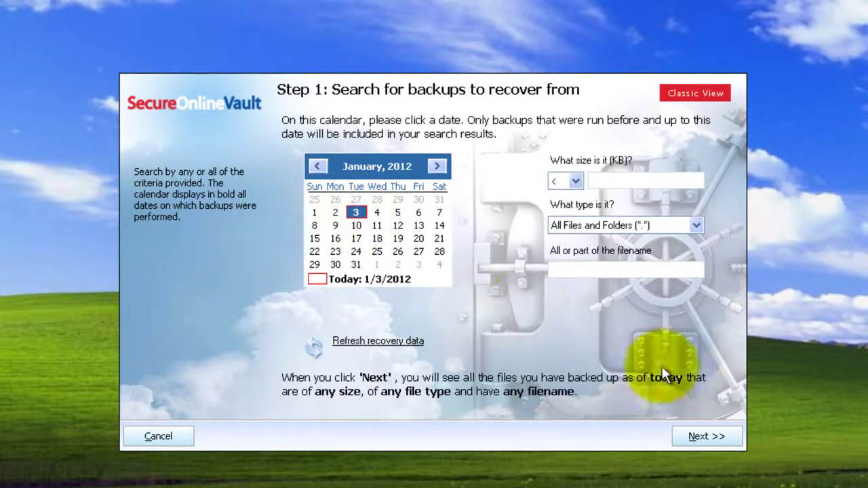
left_click(706, 437)
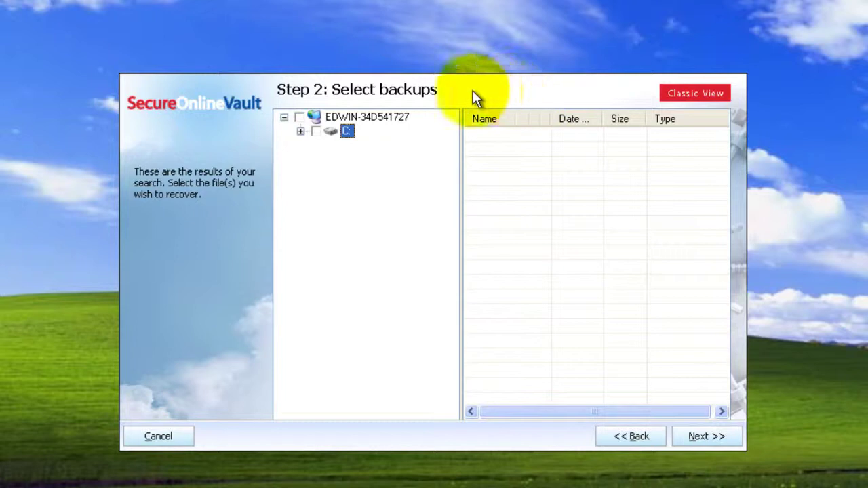
Select the computer's entire online backup for recovery and check the subfolders included under Documents and Settings
left_click(300, 117)
left_click(301, 130)
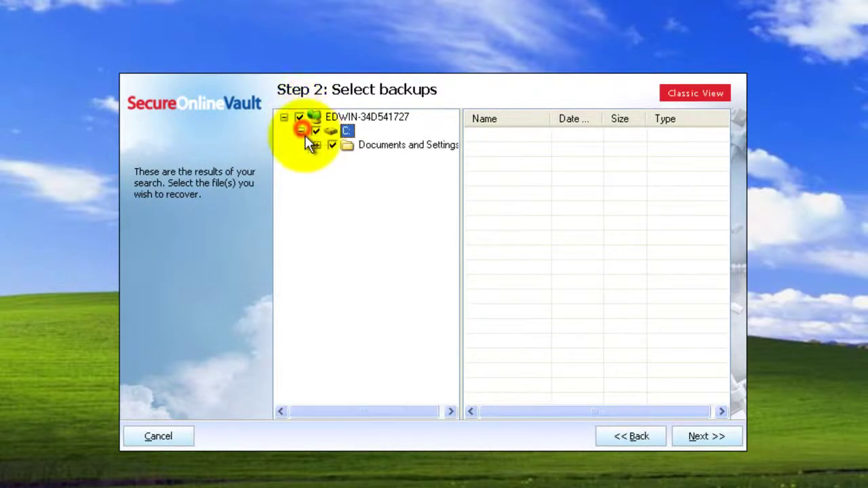
left_click(317, 145)
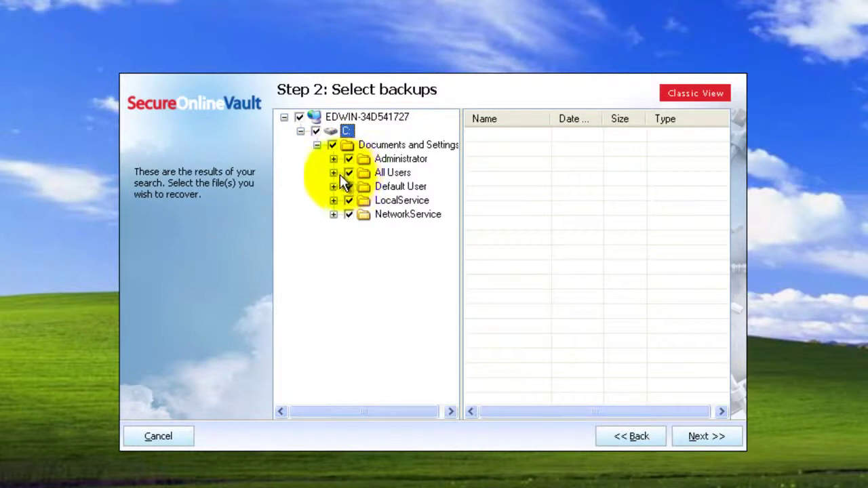
left_click(333, 173)
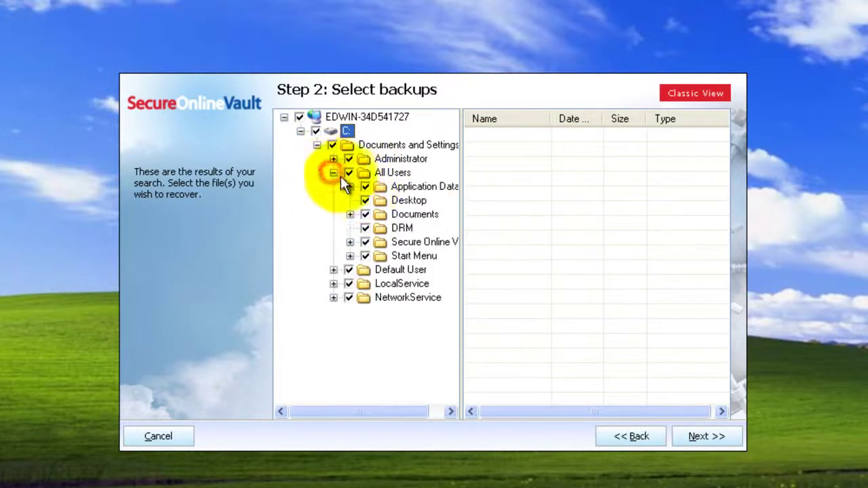
left_click(333, 173)
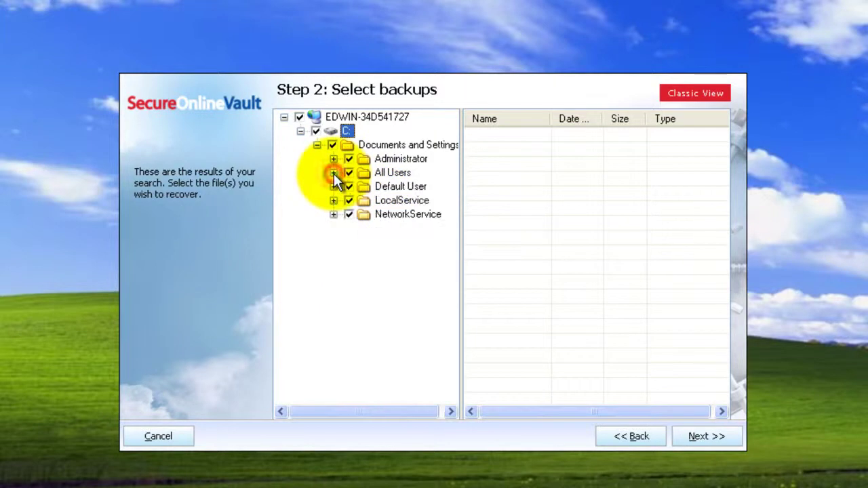
left_click(301, 132)
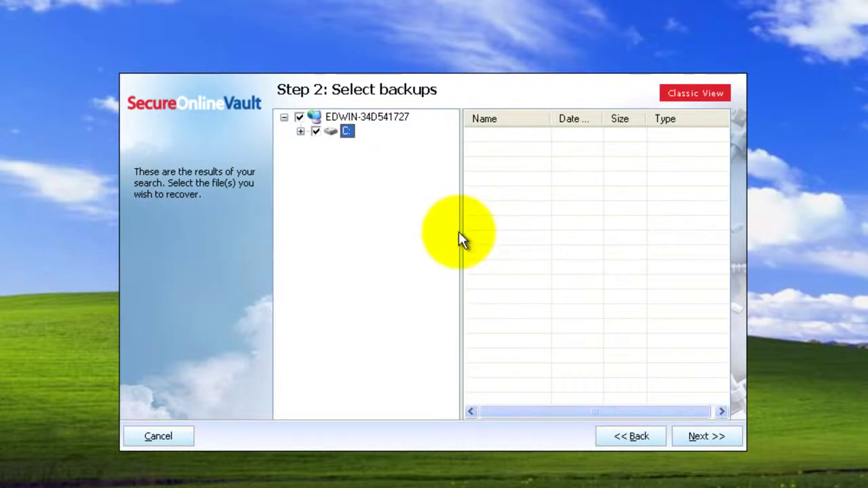
Recover the selected files to the default location with their original path included, and close the recovery report
left_click(705, 437)
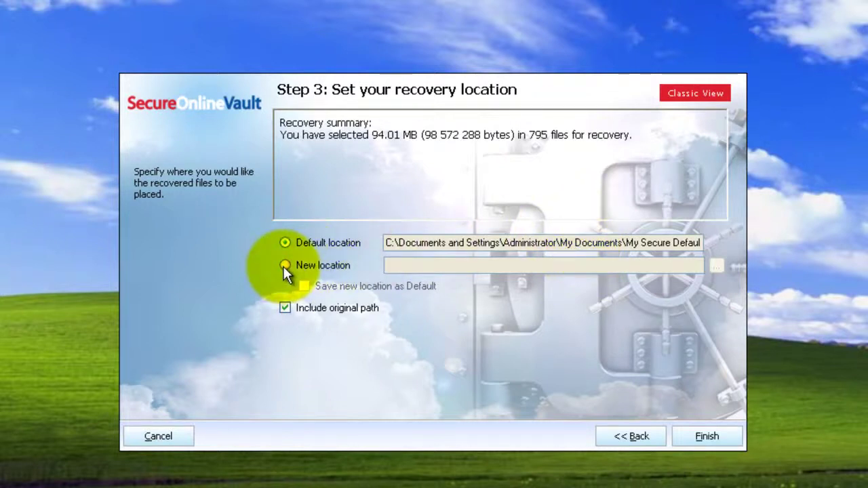
left_click(712, 433)
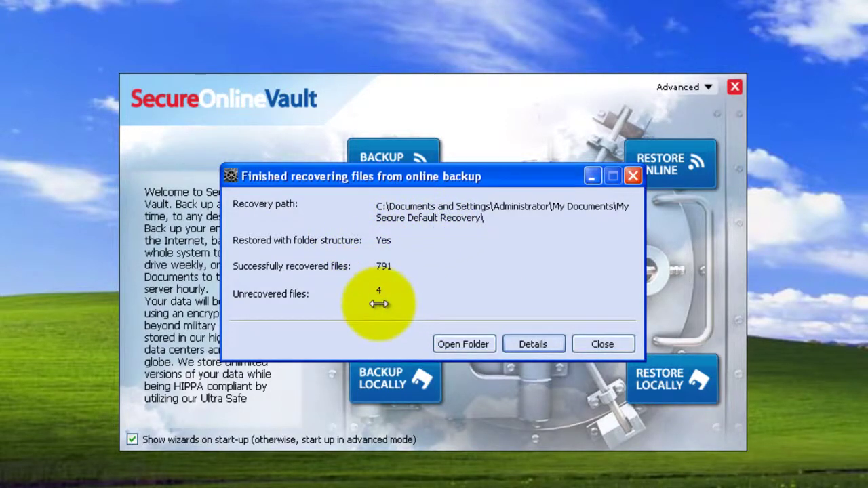
left_click(604, 343)
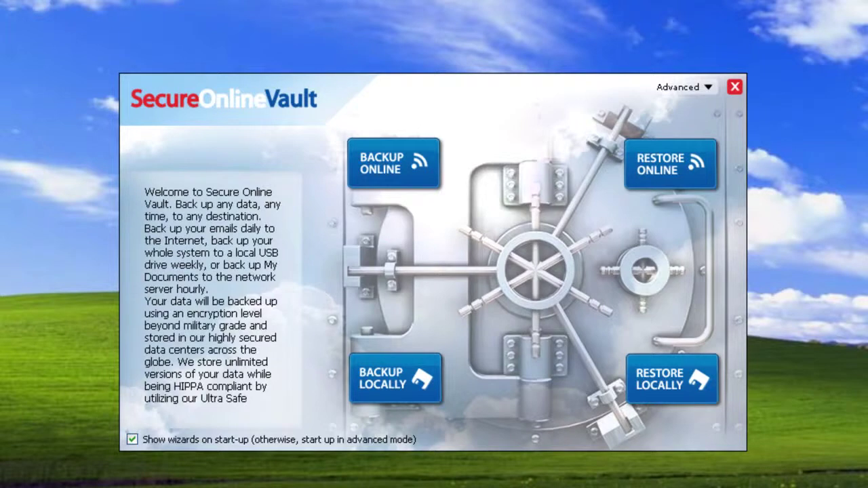
Start a new full local backup set and include My Documents from Common Files & Folders
left_click(403, 386)
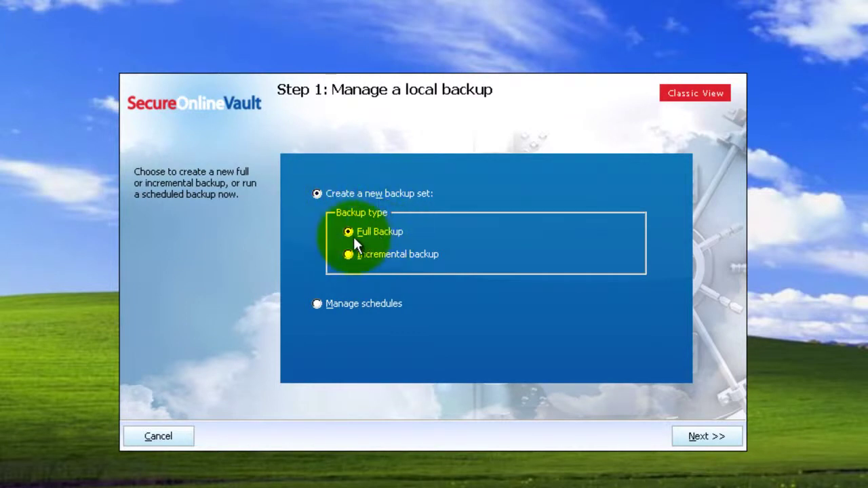
left_click(703, 438)
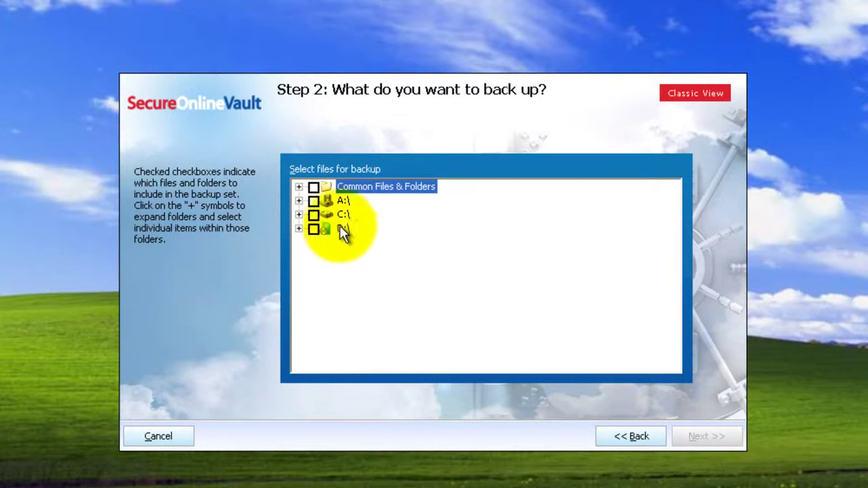
left_click(298, 186)
left_click(329, 228)
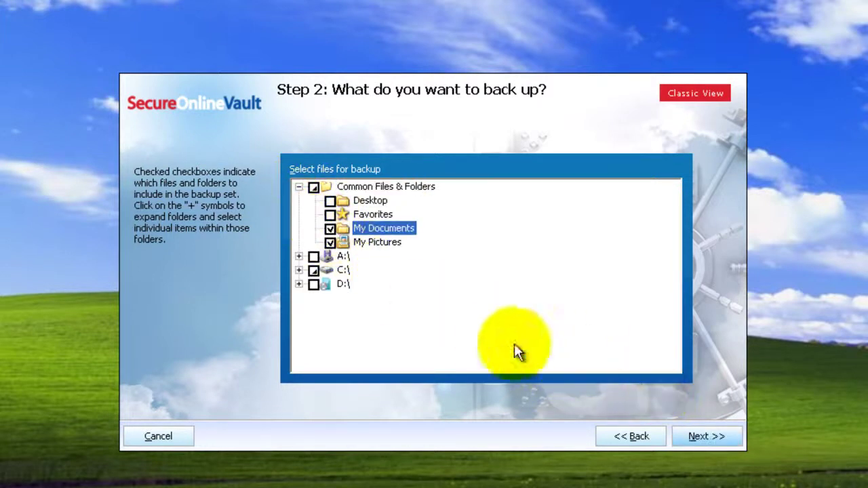
Exclude My Pictures from the local backup set and name the backup "backup test", stored in the default location
left_click(330, 243)
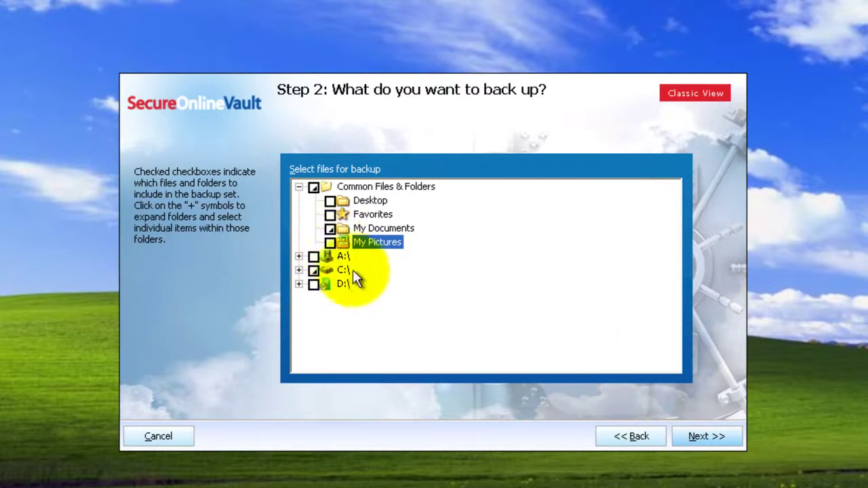
left_click(709, 438)
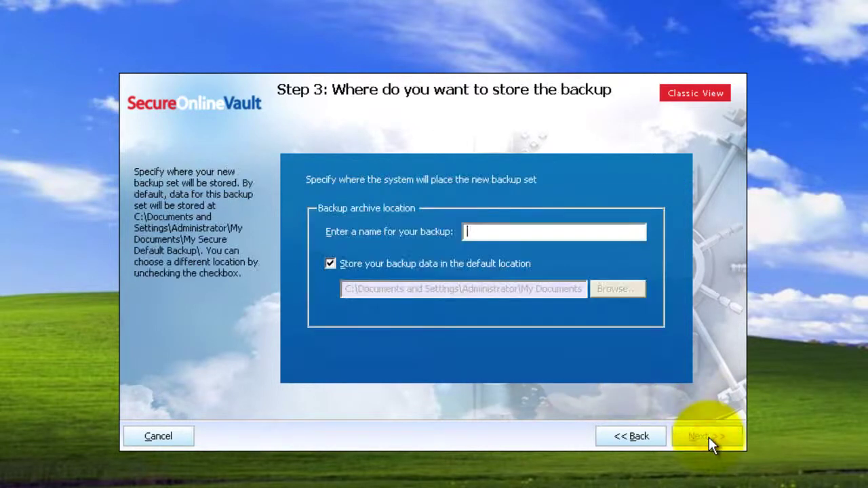
left_click(467, 232)
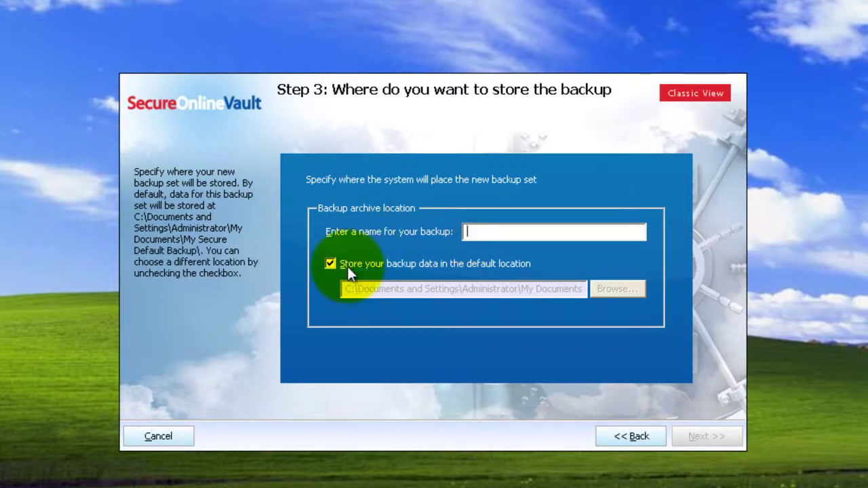
type("backup test")
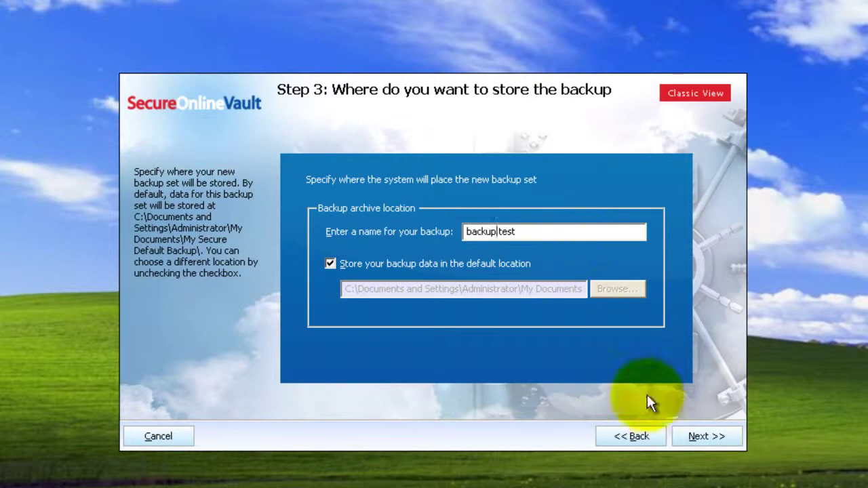
left_click(713, 434)
Schedule the "backup test" set to run hourly, every 1 hour
left_click(374, 315)
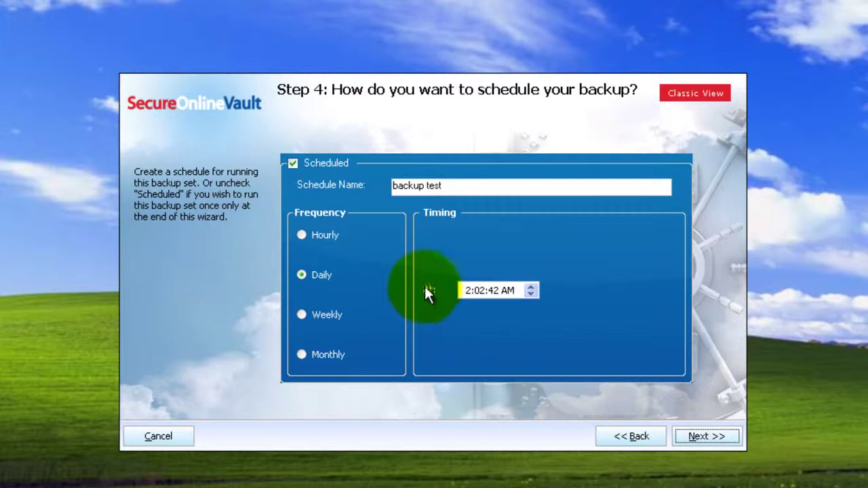
left_click(301, 235)
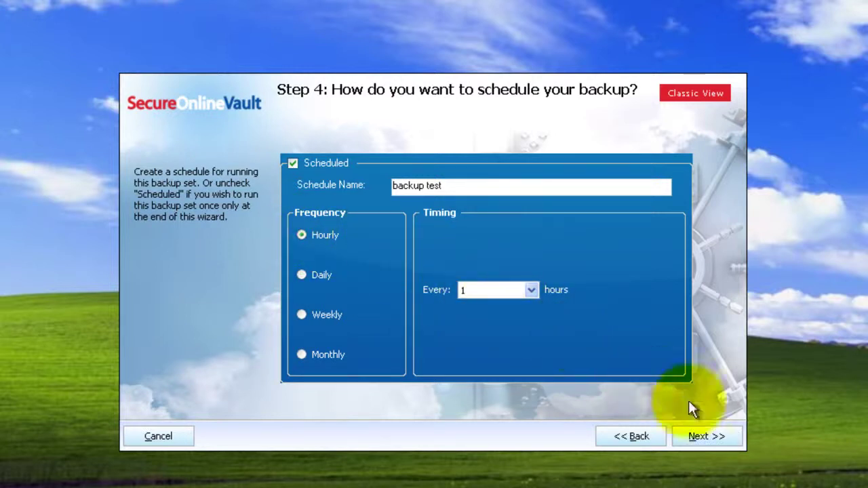
left_click(708, 436)
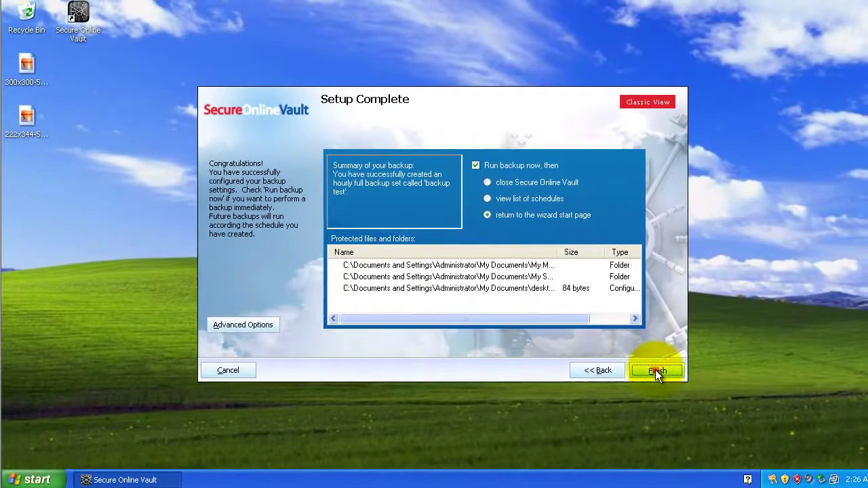
Finish the setup with an immediate backup run, returning to the wizard start page, and show the running backup
left_click(655, 370)
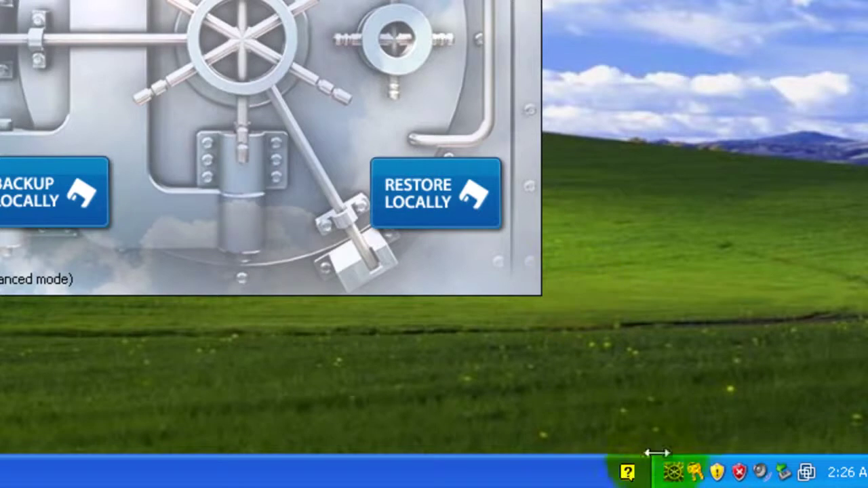
right_click(674, 473)
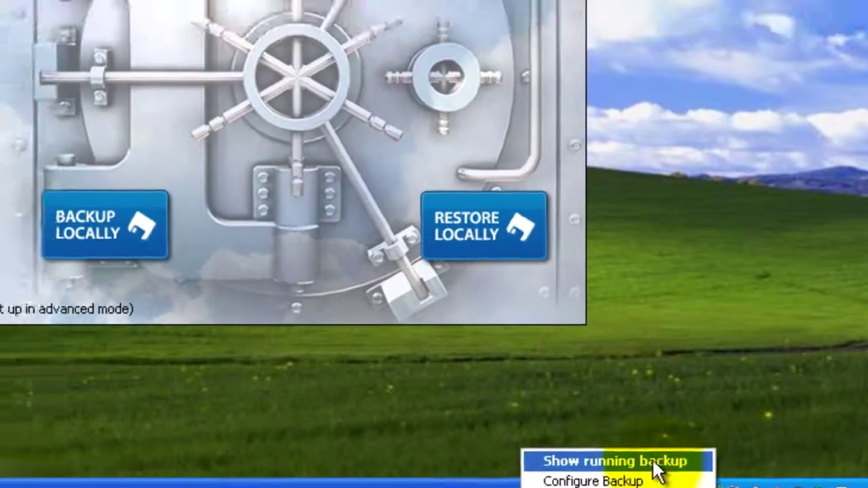
left_click(614, 438)
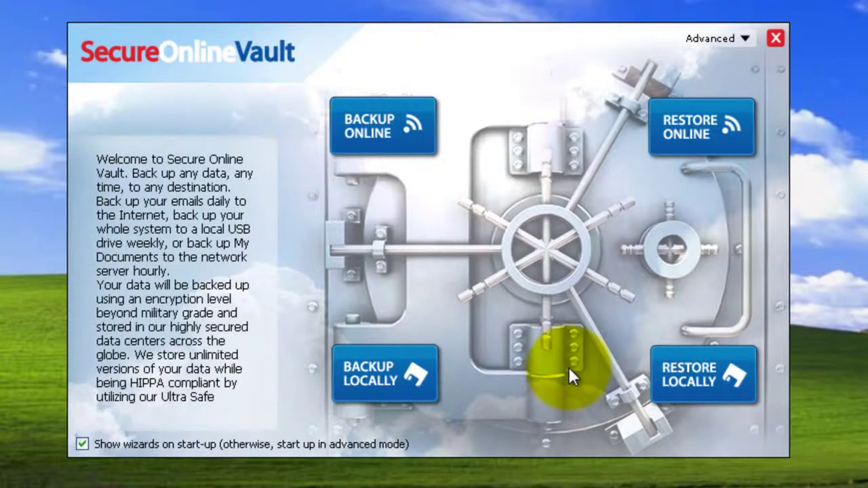
Start a local restore and choose the full backup "backup test.sos" from the known backups
left_click(709, 367)
left_click(709, 372)
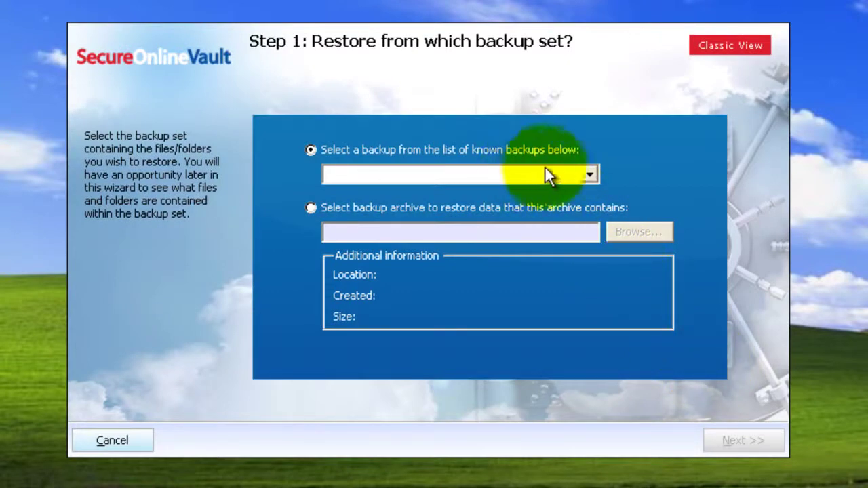
left_click(586, 175)
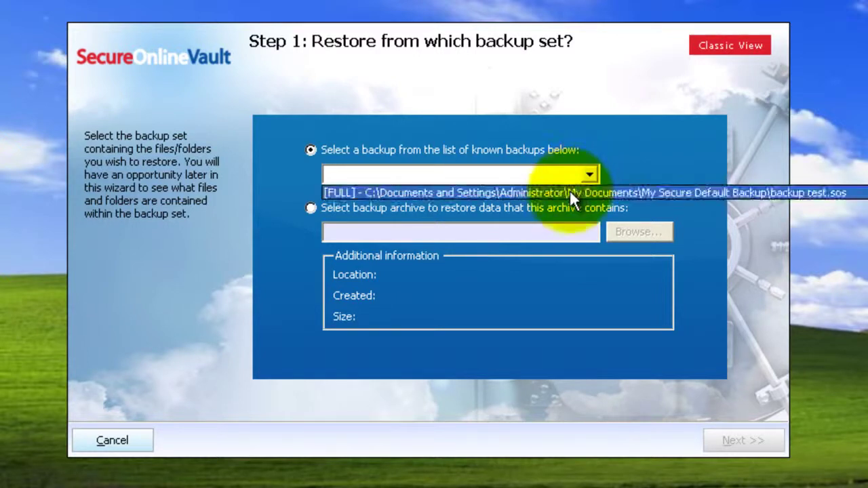
left_click(570, 192)
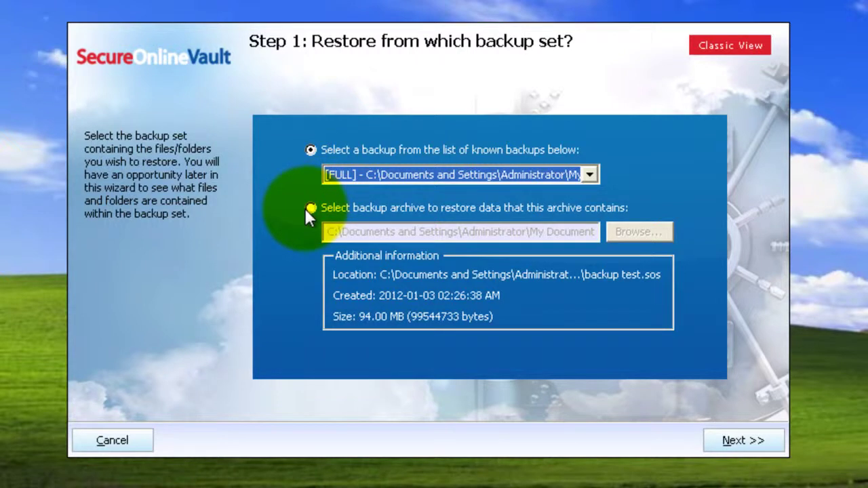
left_click(760, 440)
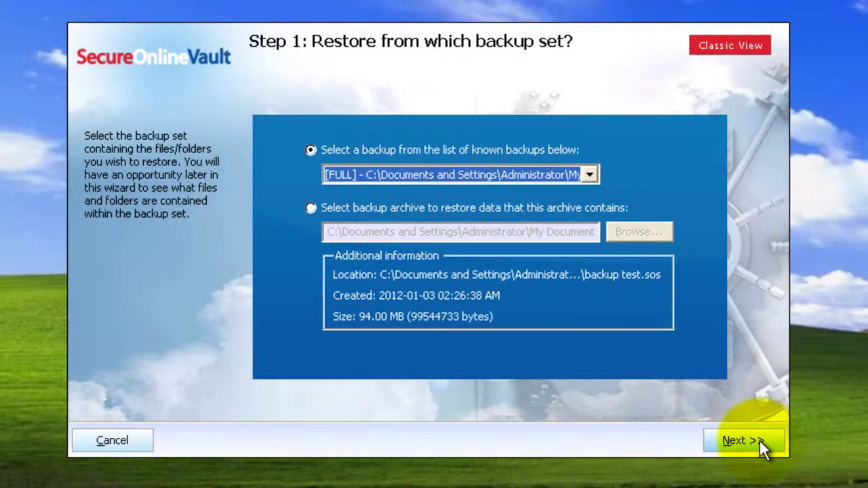
left_click(760, 440)
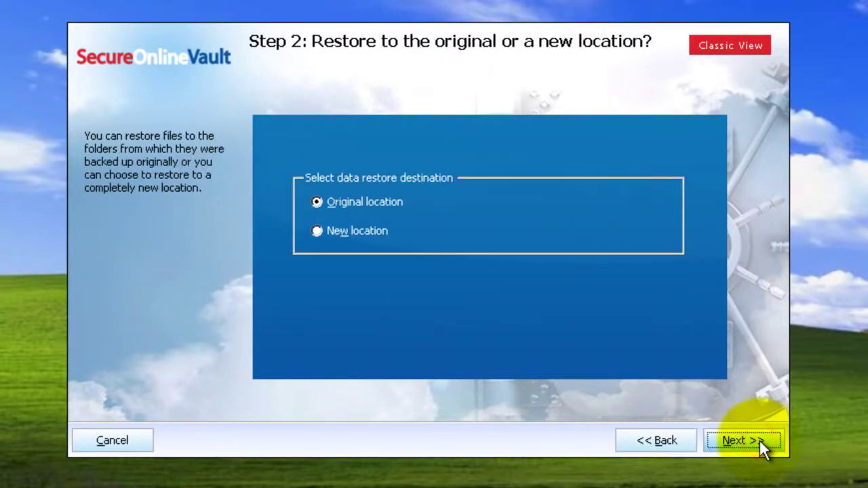
Set the restore destination to a new location, creating a folder named New Folder inside My Documents
left_click(318, 233)
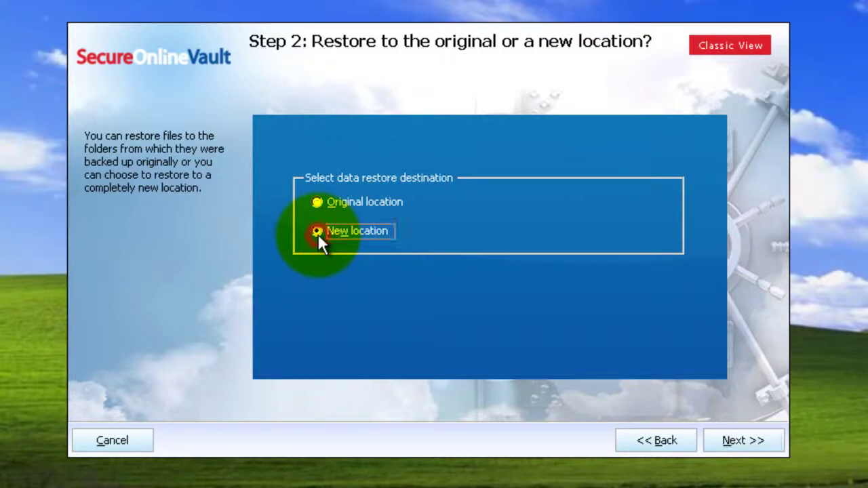
left_click(746, 441)
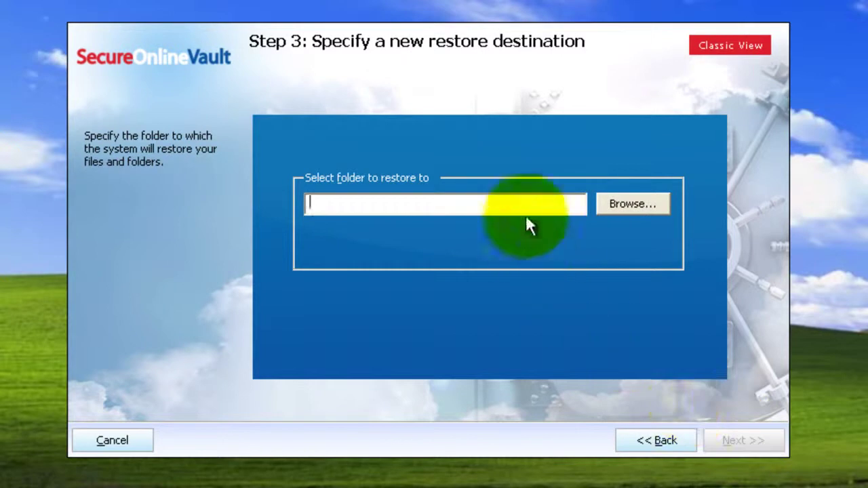
left_click(623, 203)
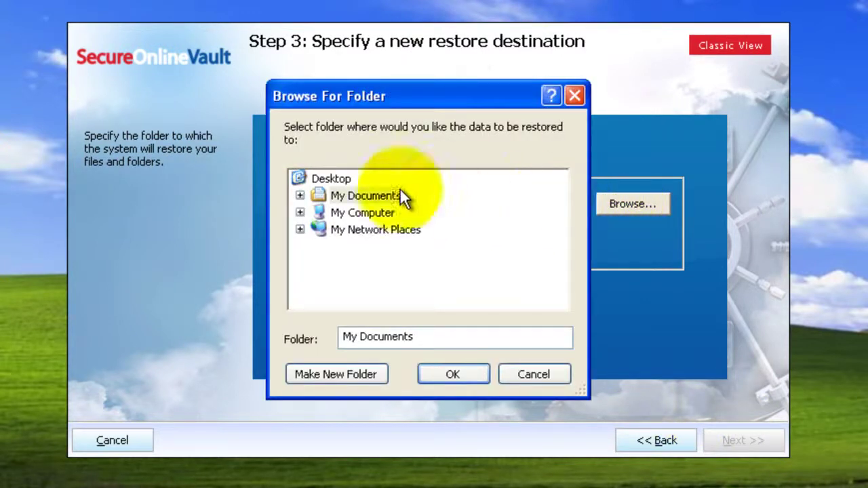
left_click(299, 196)
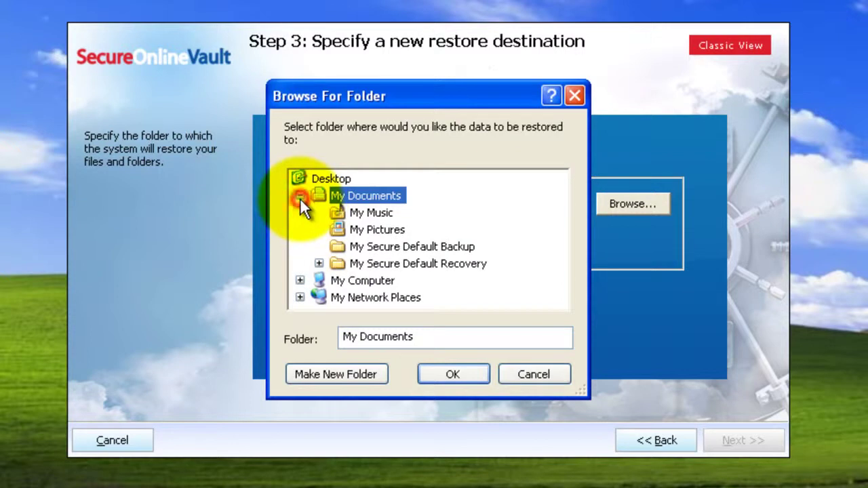
left_click(333, 372)
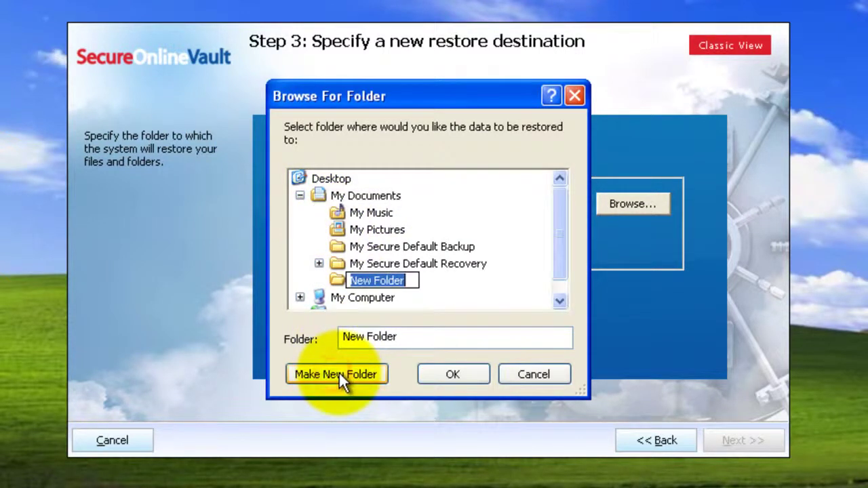
left_click(452, 375)
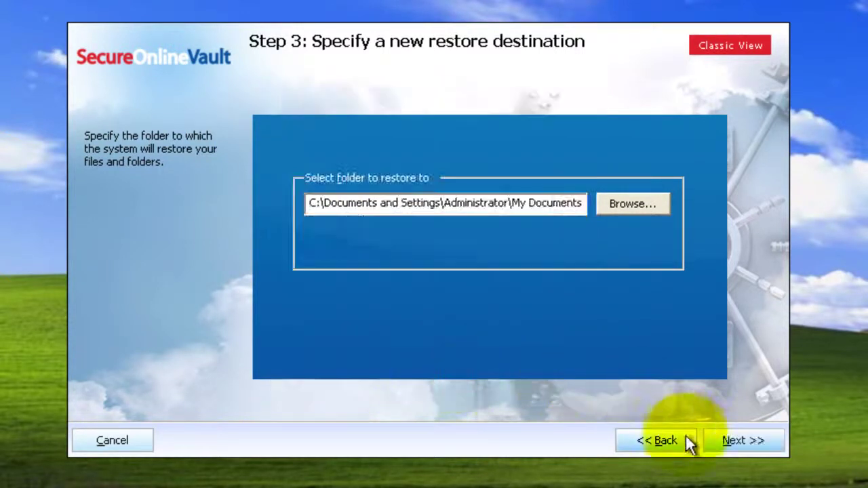
left_click(737, 438)
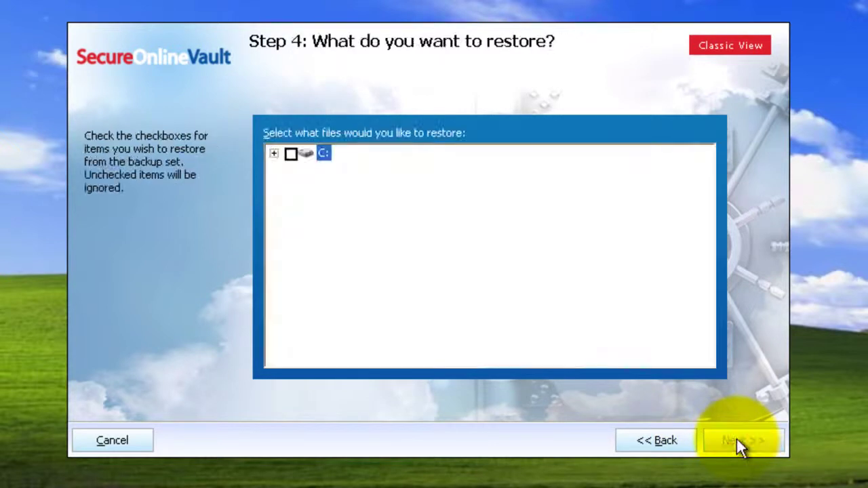
Restore everything under C: with the default overwrite prompt and Normal thread priority, and close the finished restore
left_click(290, 154)
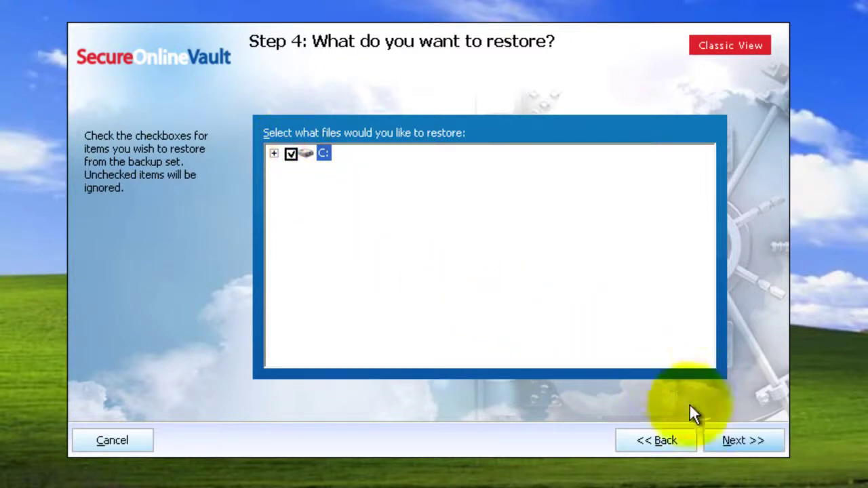
left_click(733, 439)
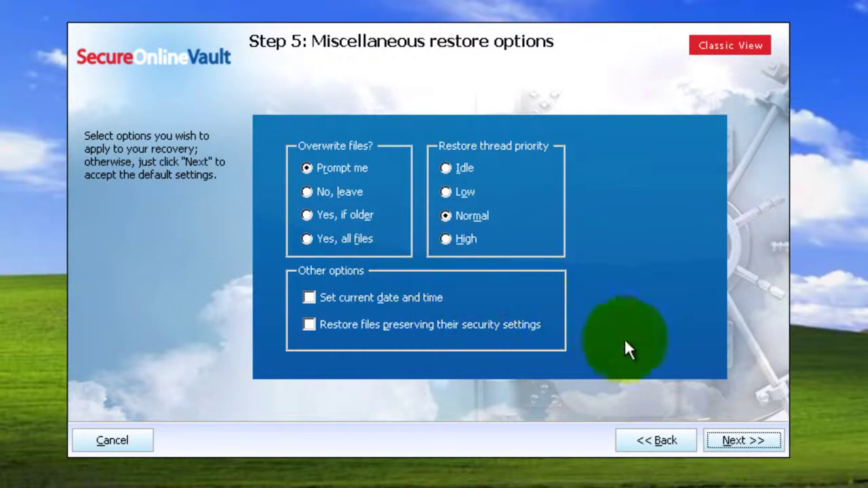
left_click(745, 441)
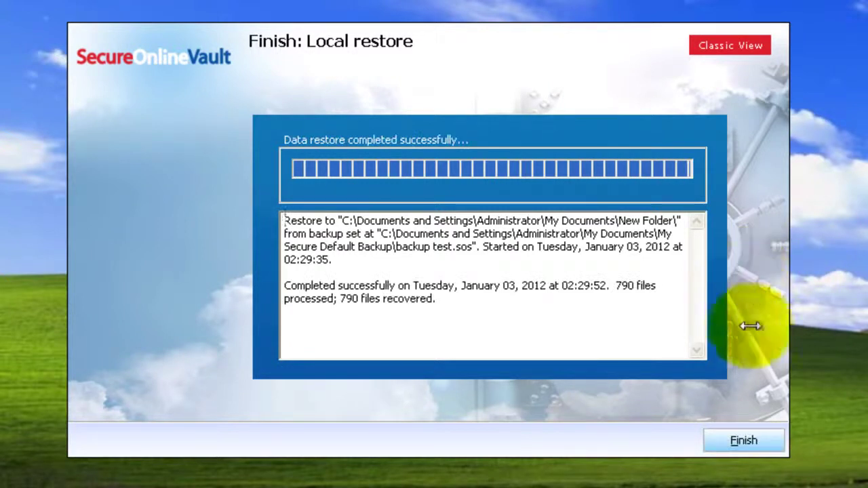
left_click(744, 442)
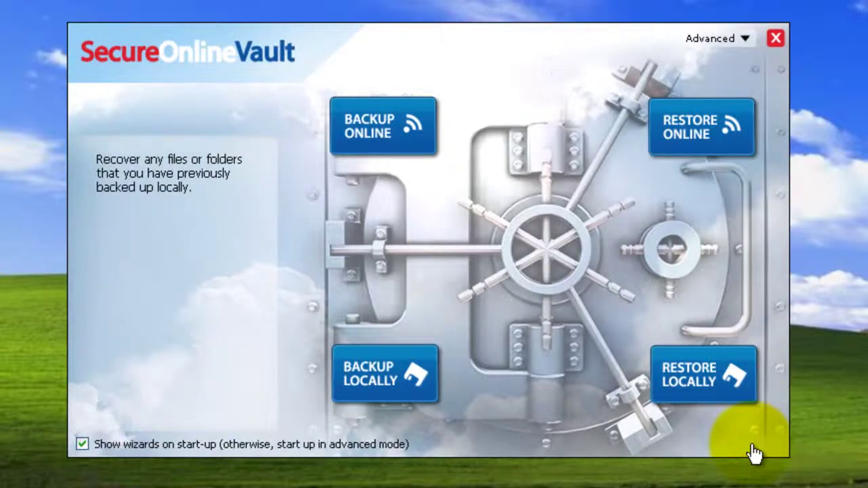